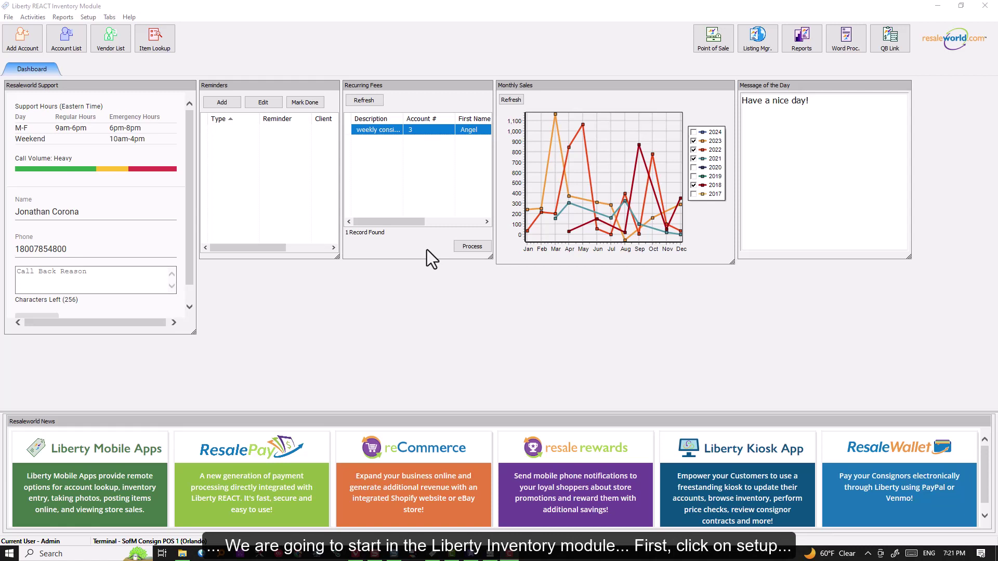
- Tick Enable CFD Mode in the Default Config kiosk configuration, save it, and close Liberty Mobile Admin
click(92, 18)
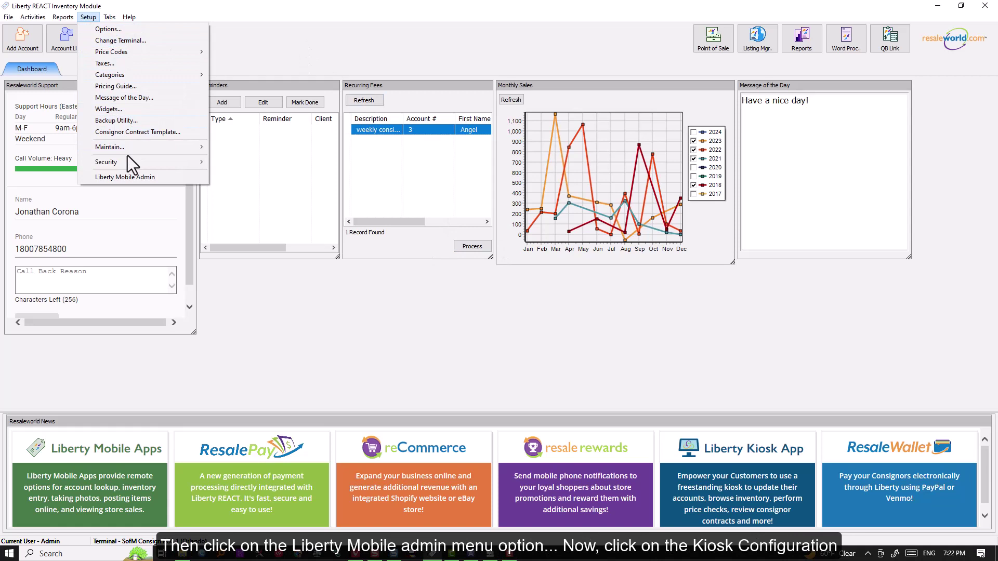
click(146, 178)
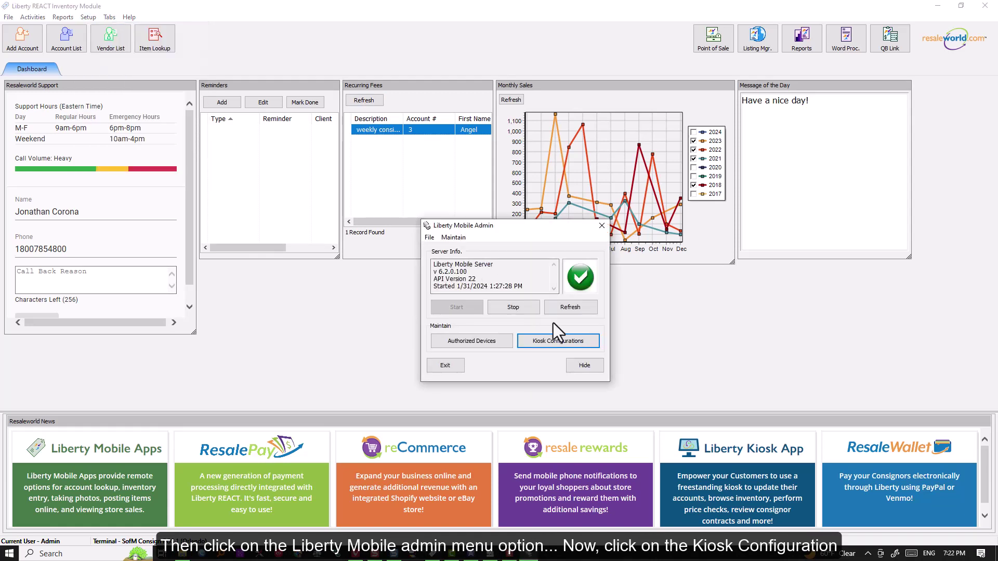
click(548, 339)
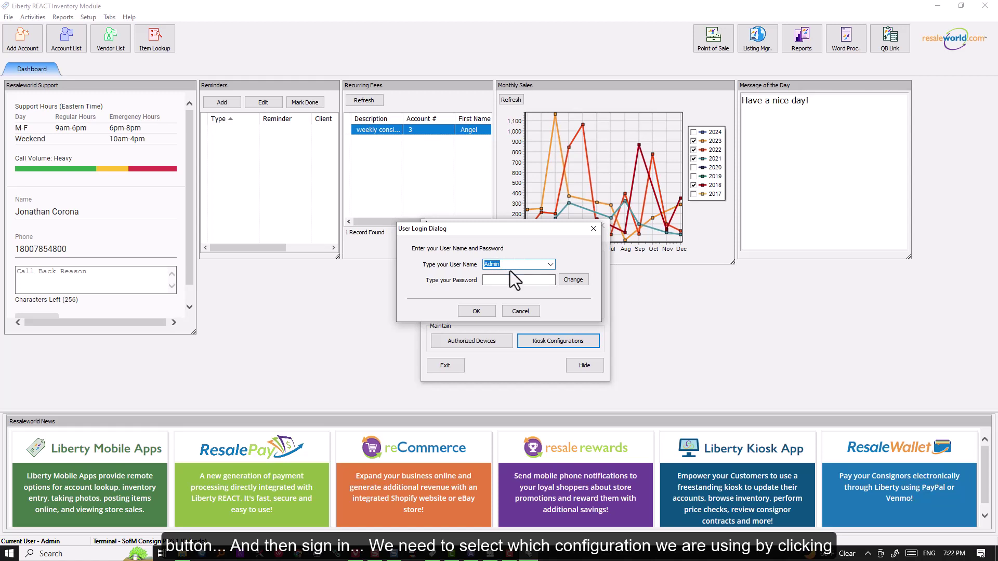
click(478, 313)
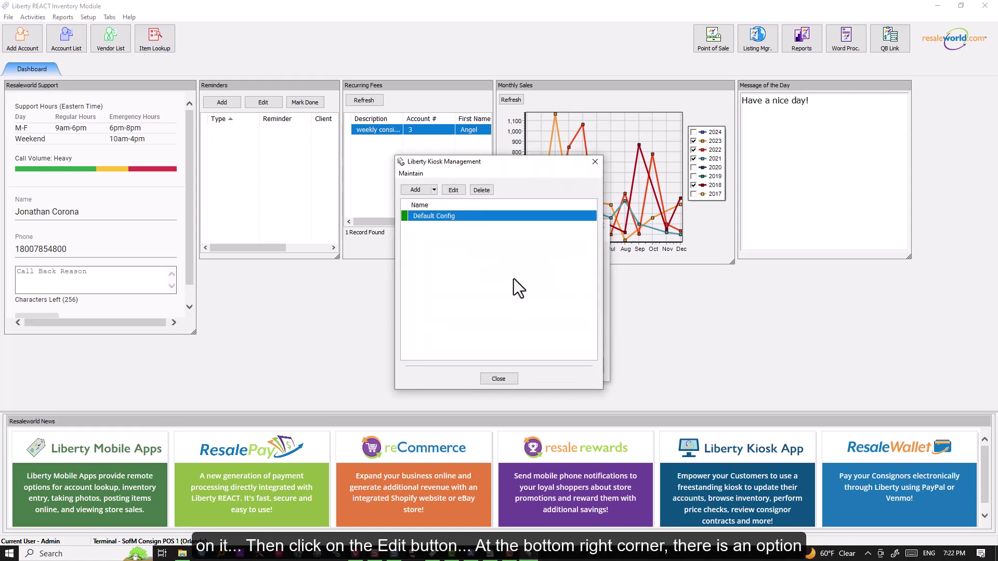
click(454, 190)
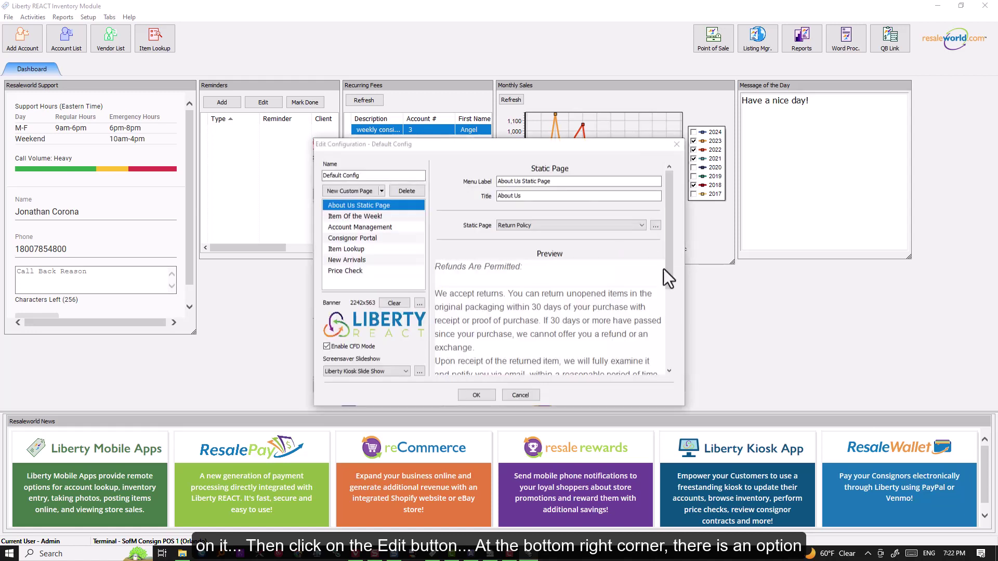
click(327, 347)
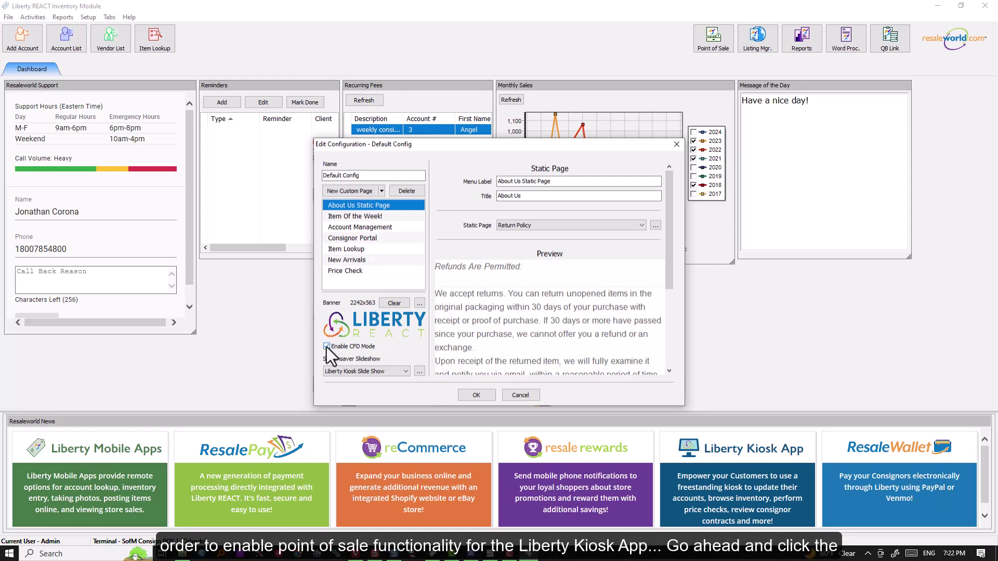
click(474, 395)
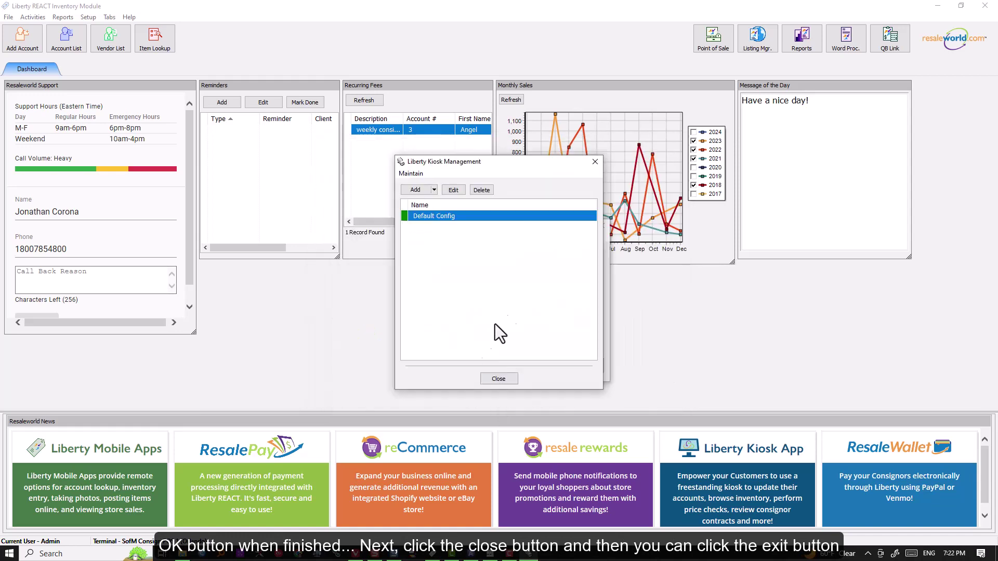
click(490, 379)
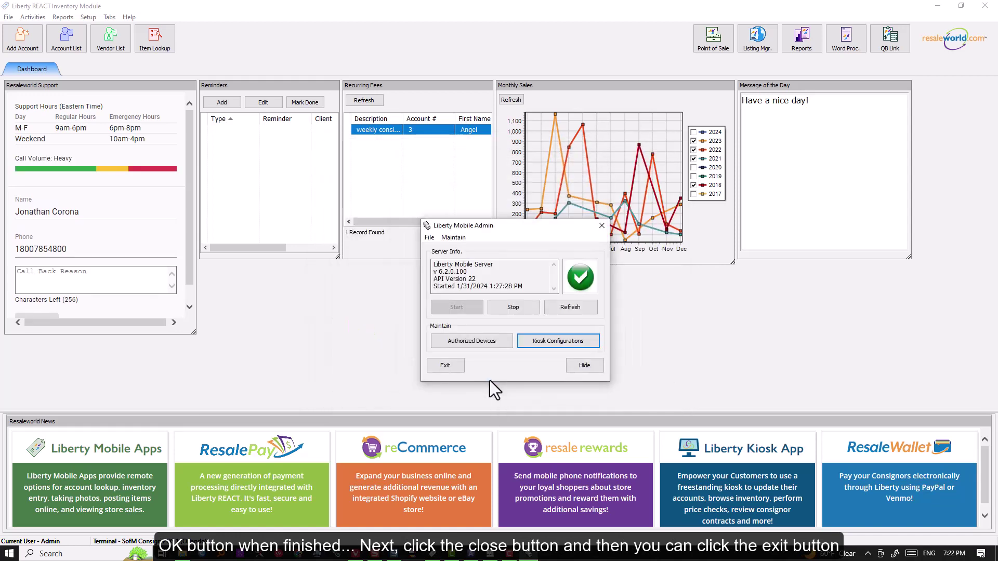
click(601, 225)
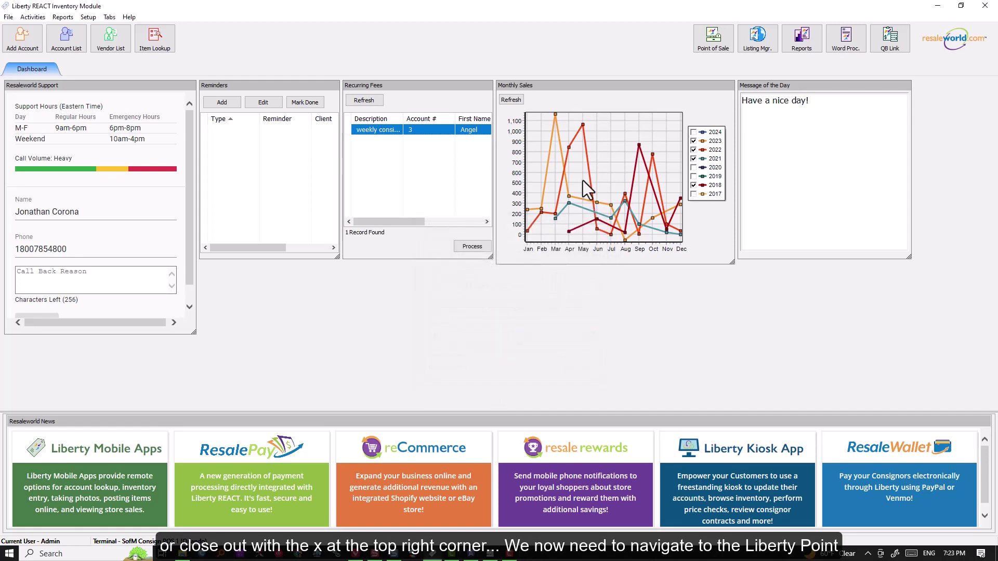
- Open the Point of Sale window and move it toward the upper left
click(712, 49)
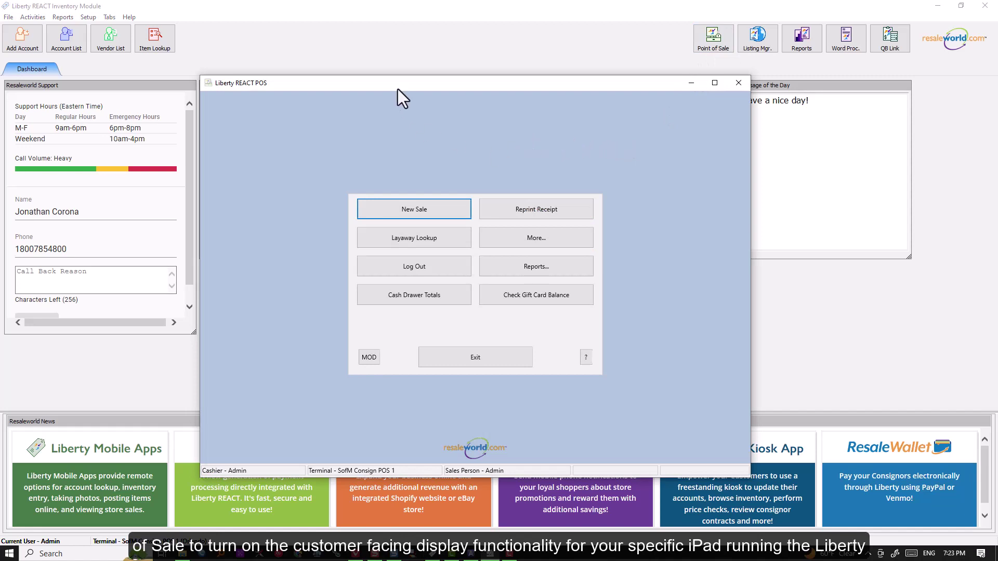
drag(399, 85, 229, 68)
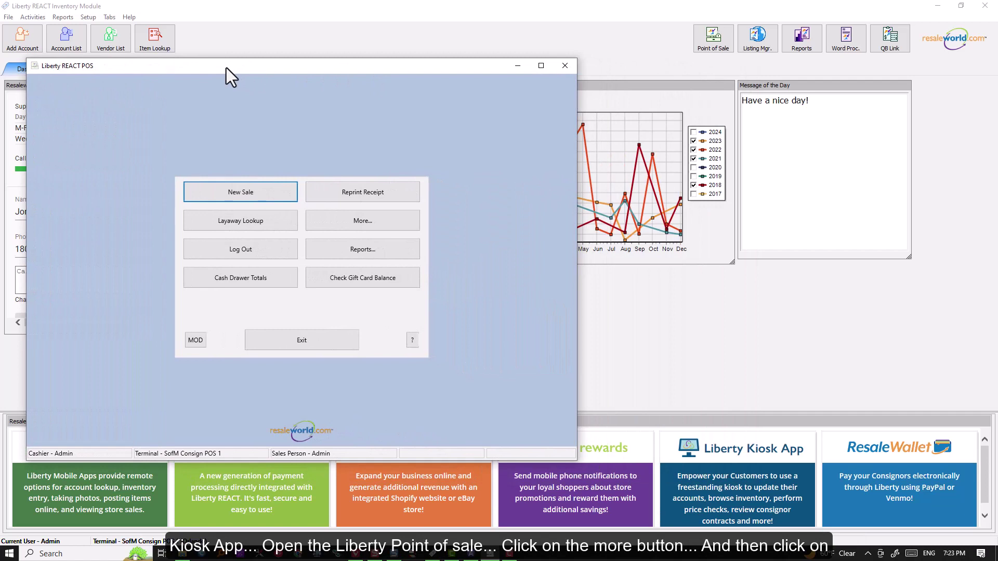
drag(226, 68, 214, 66)
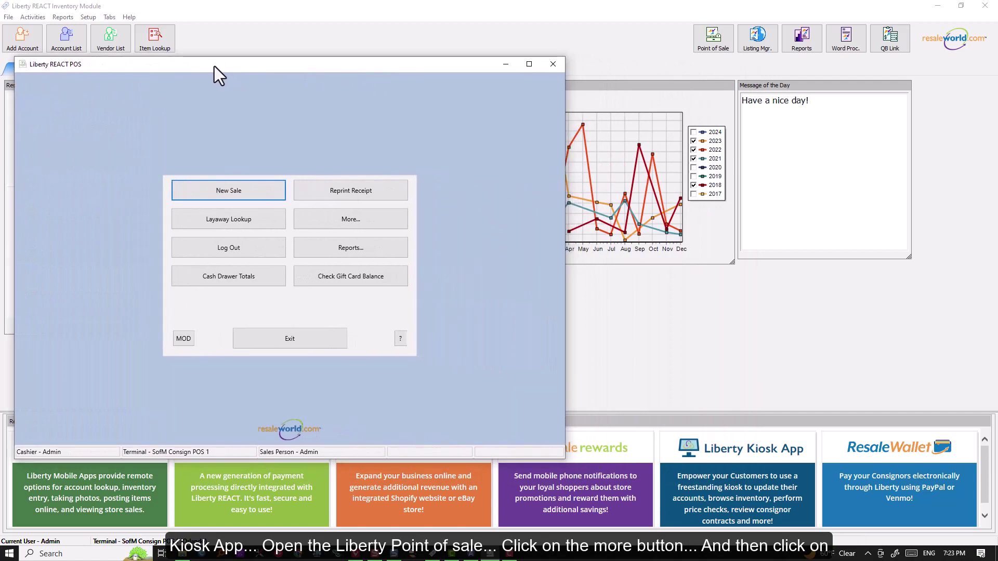
- Choose Setup... from the POS More... options to bring up the User Login prompt
click(341, 216)
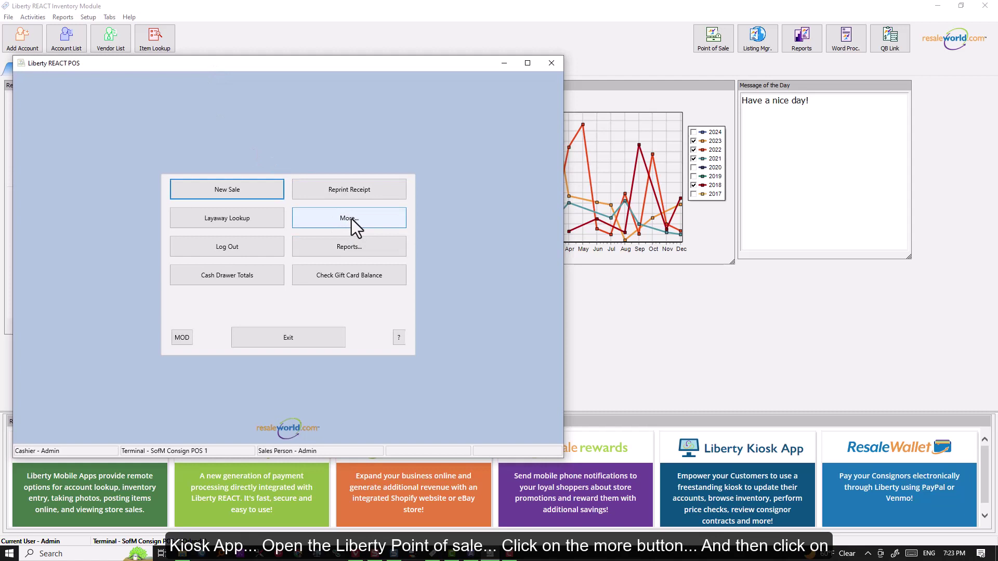
click(351, 219)
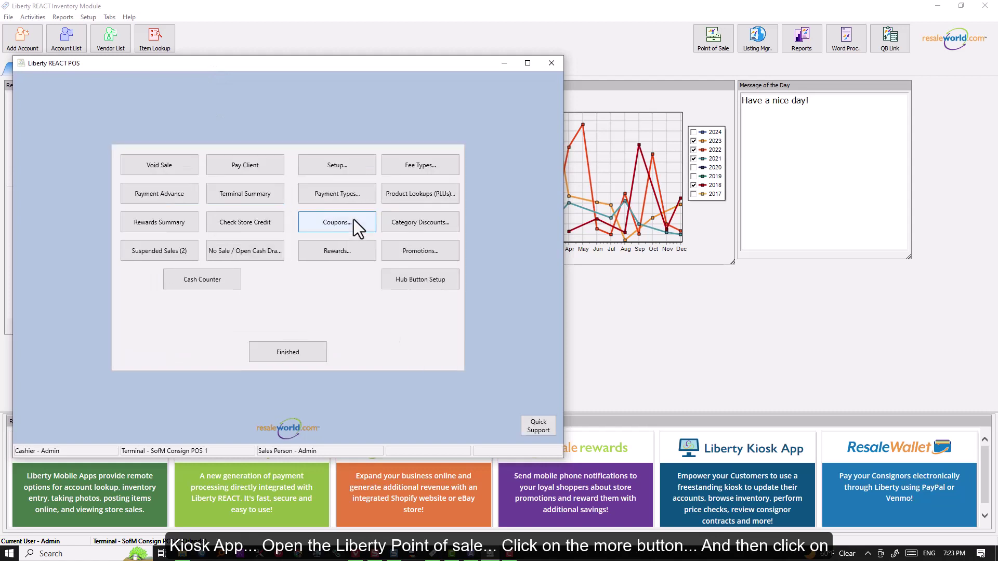
click(336, 167)
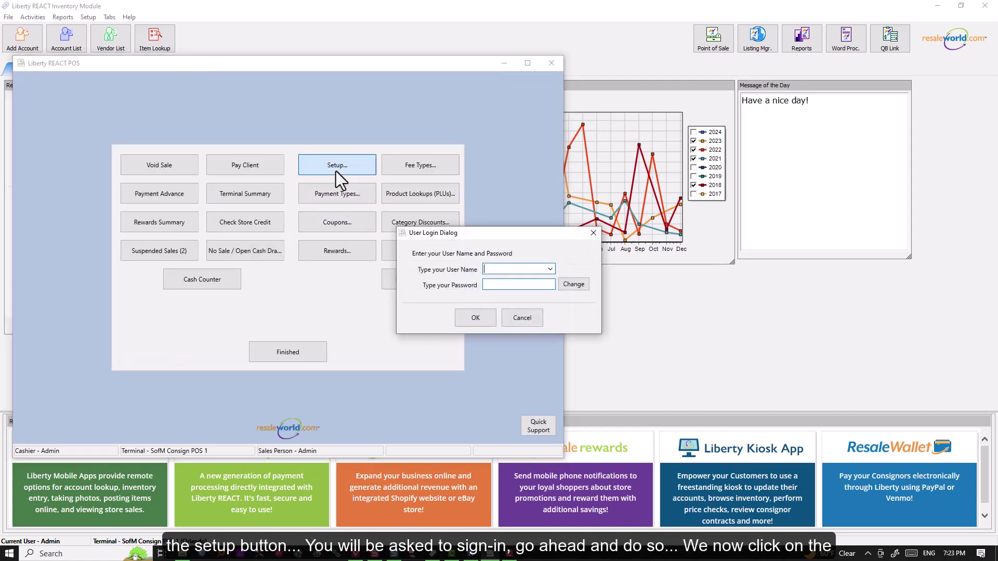
- Sign in, select kiosk 2 as the Peripherals device with Use As Pole display ticked, and save
key(Return)
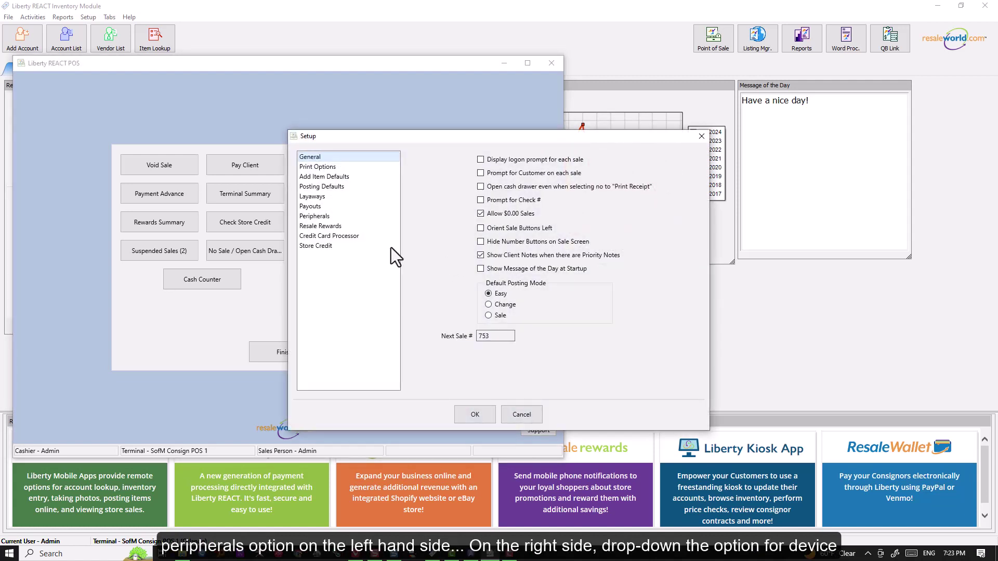
click(323, 217)
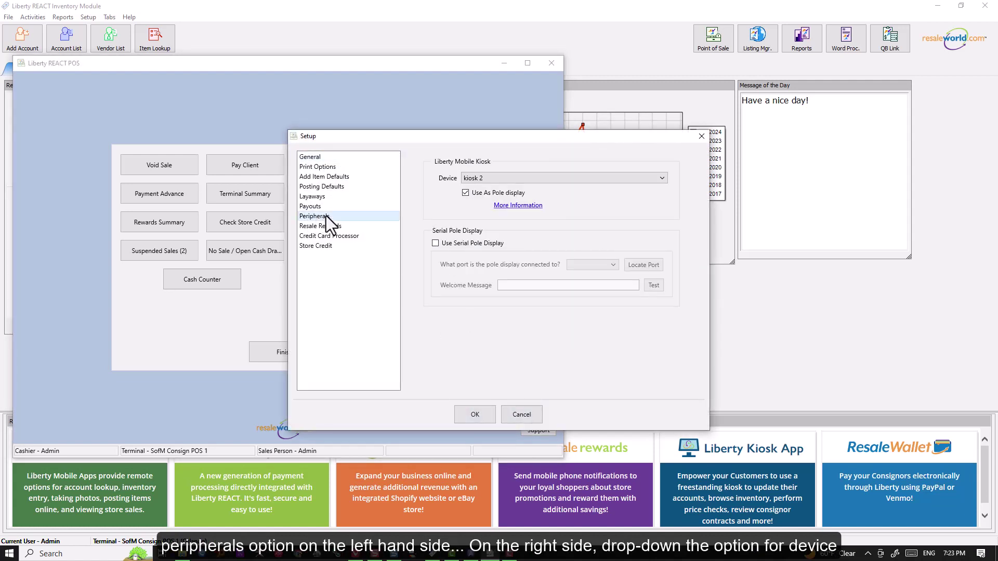
click(641, 179)
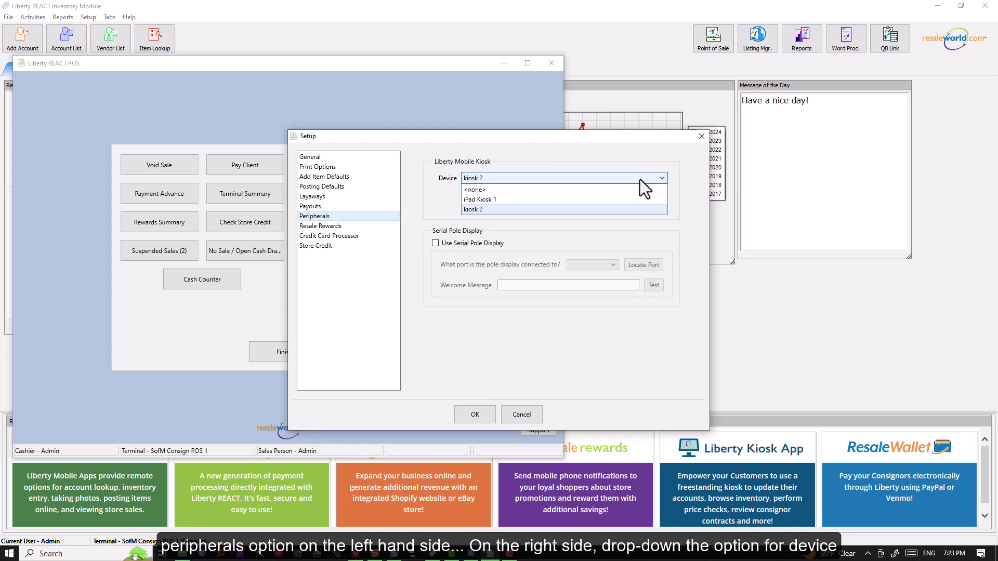
click(498, 210)
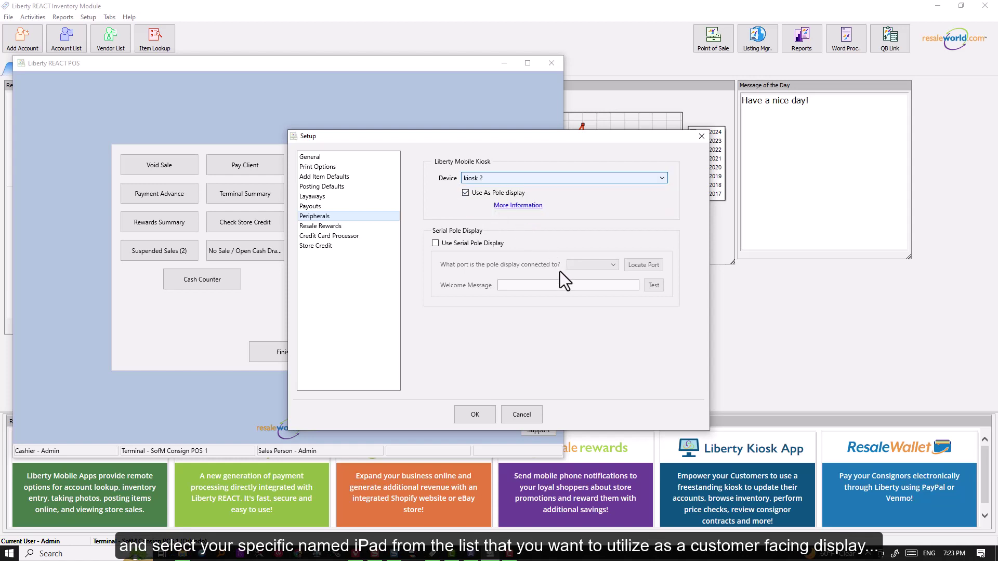
click(464, 193)
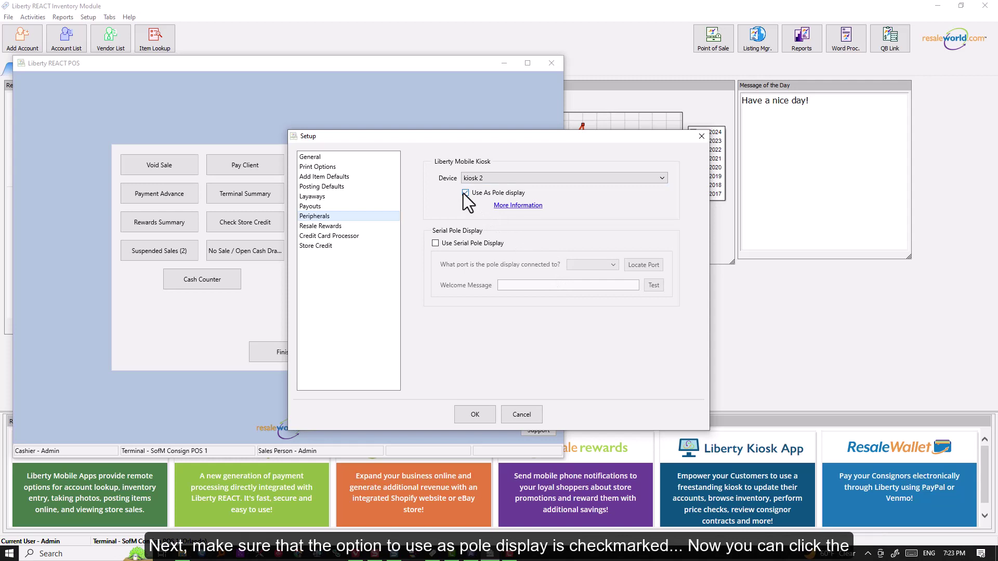
click(465, 193)
click(468, 419)
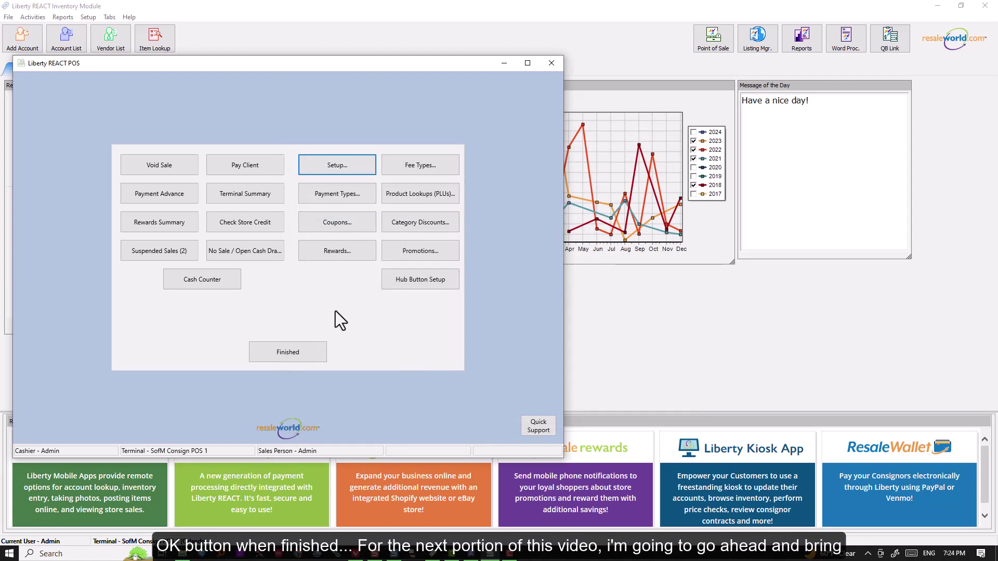
- Start a new sale and enter items 1-1, 1-2 and 1-3 (T-shirt, jeans, cap) totalling $76.69
click(296, 352)
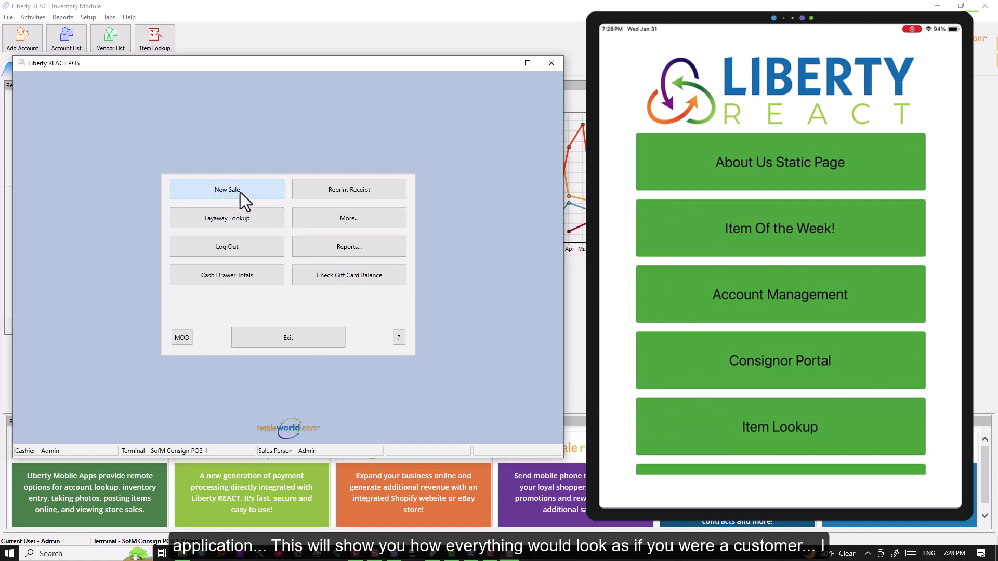
click(241, 192)
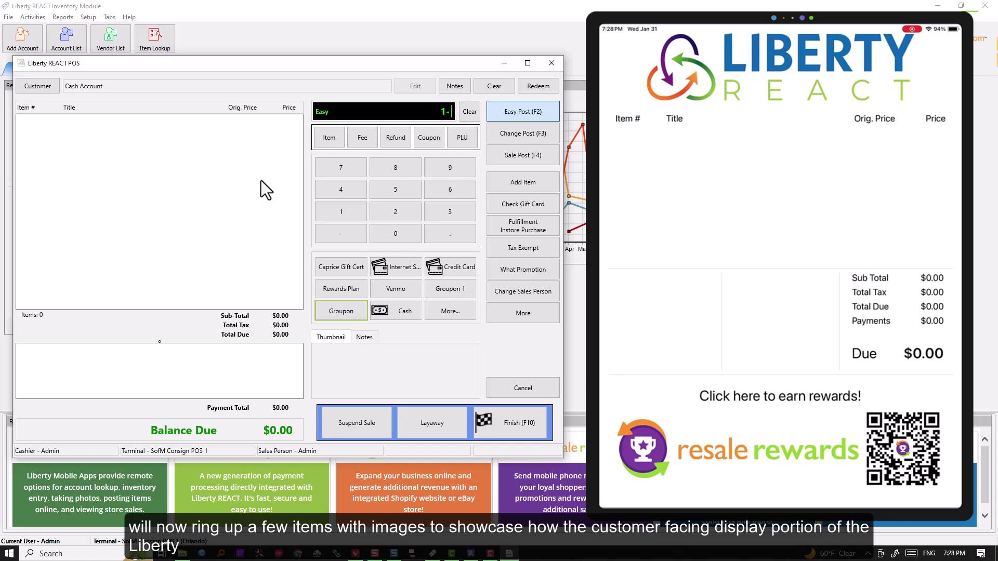
key(Return)
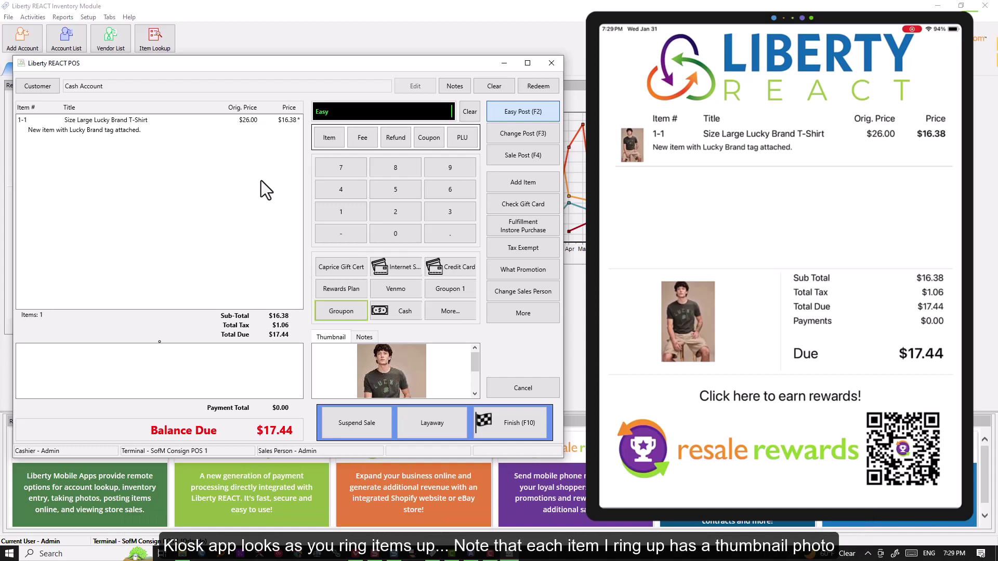
text(1-2)
key(Return)
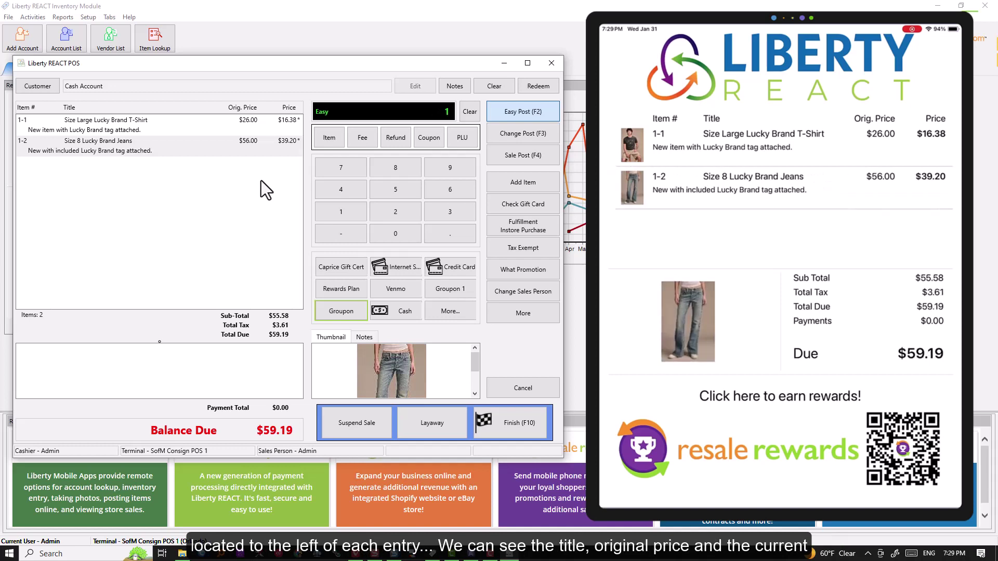
text(1-3)
key(Return)
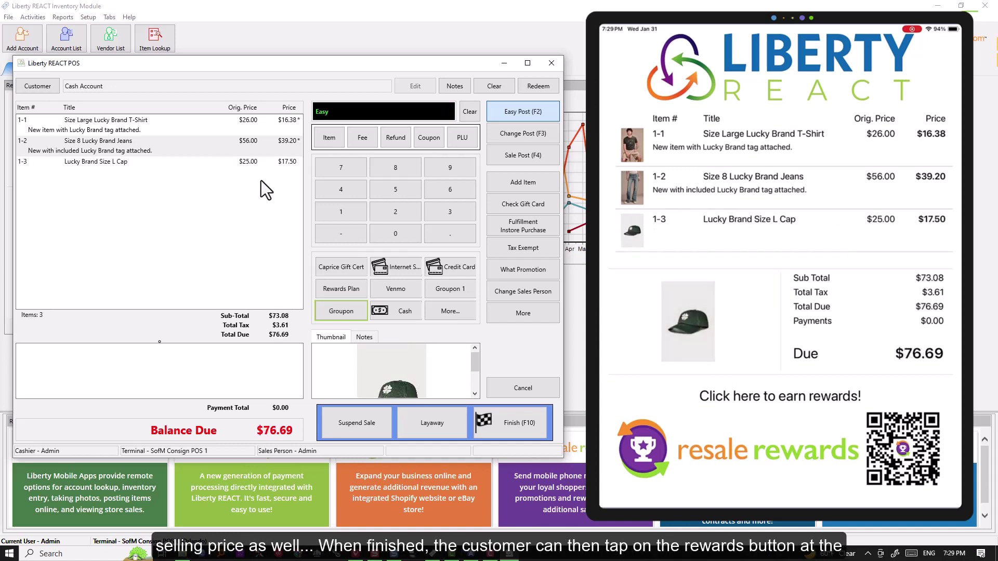
scroll(472, 372, down, 2)
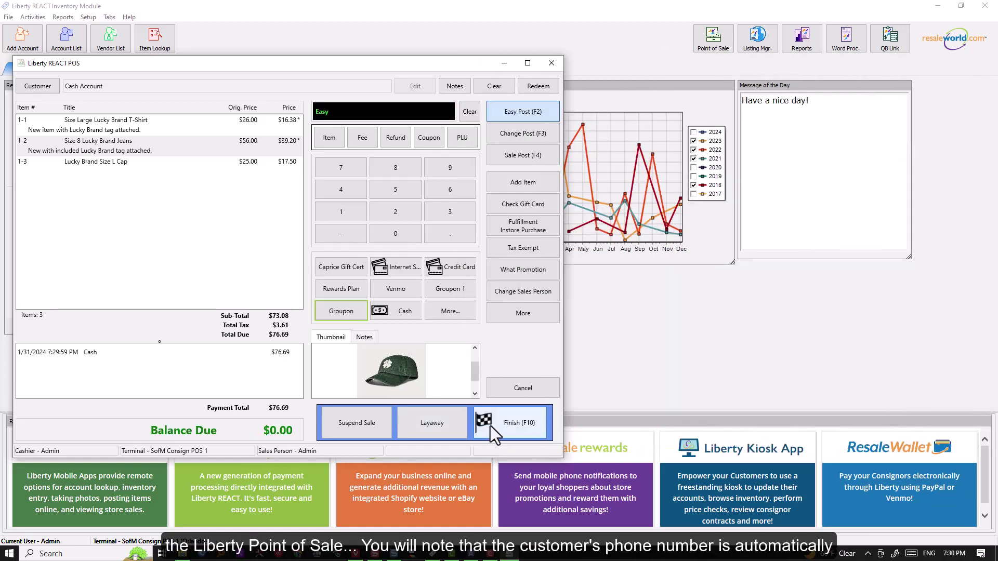
- Finish the sale with F10, accept the phone number prompt, and skip the receipt
click(499, 428)
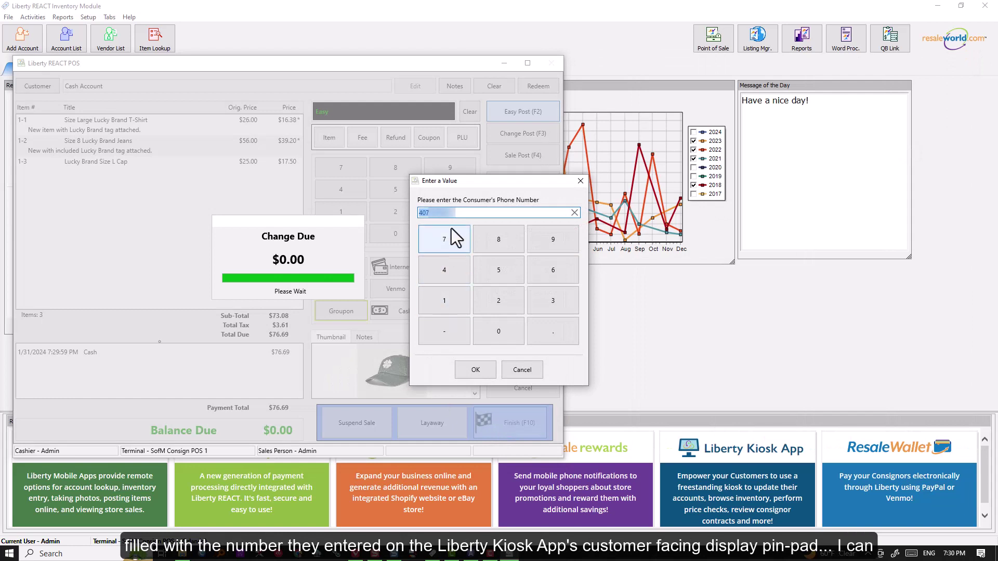
click(466, 369)
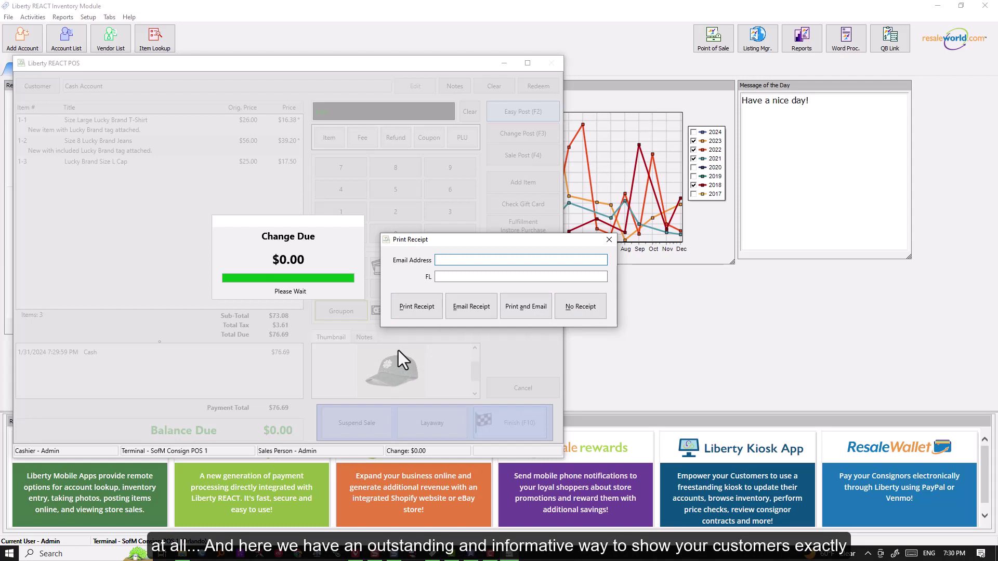
click(573, 308)
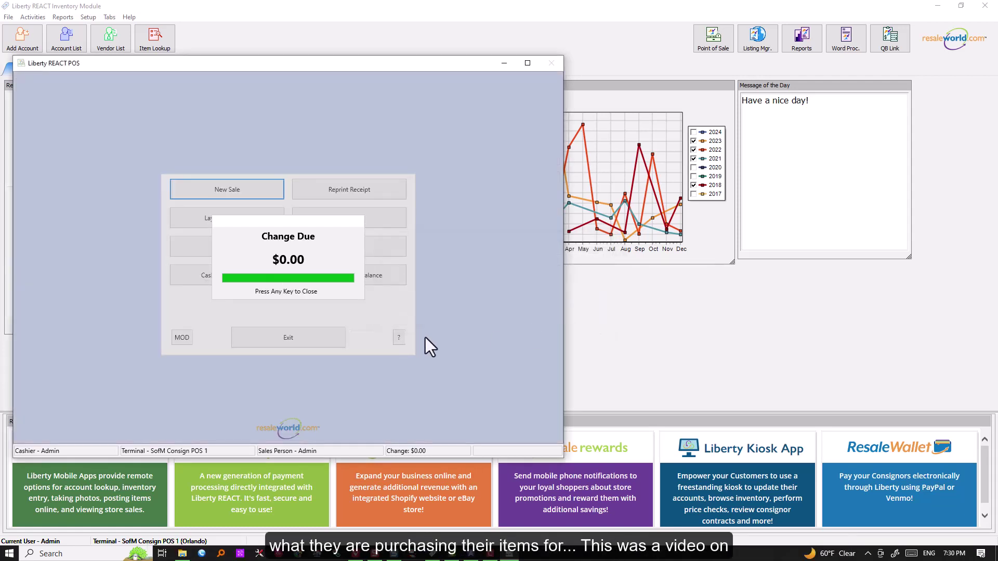